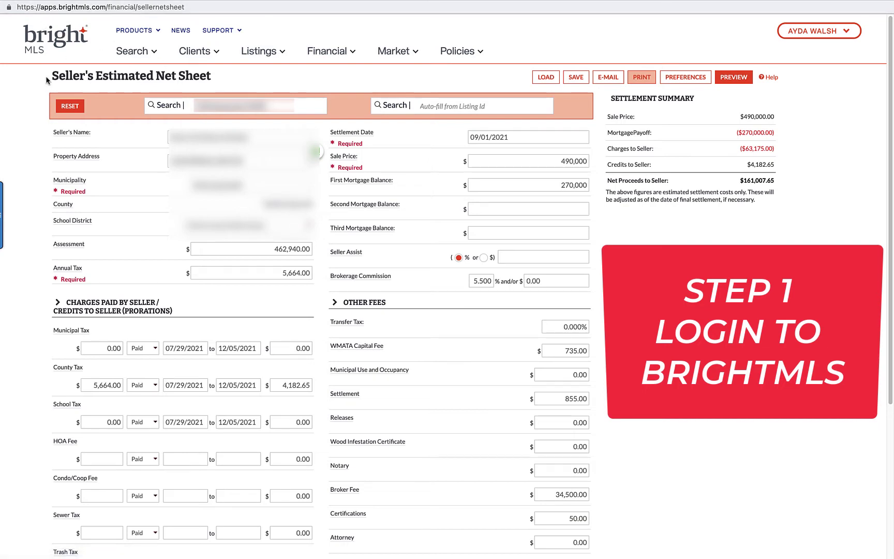
# Step: Open the Financial tools list and start a blank Seller's Estimated Net Sheet
pyautogui.click(352, 54)
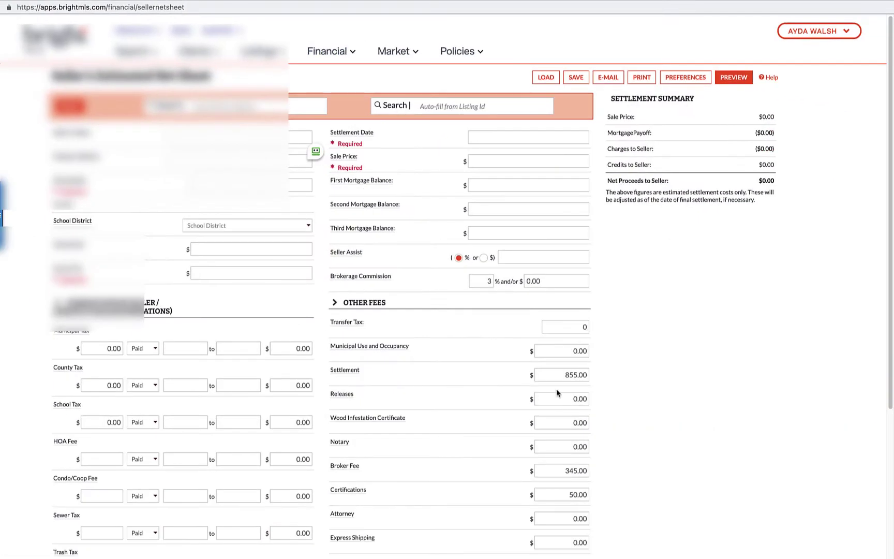
# Step: Scroll the blank net sheet, then leave fullscreen to reach the Qualia Connect window
pyautogui.scroll(-10, 602, 382)
pyautogui.scroll(8, 603, 380)
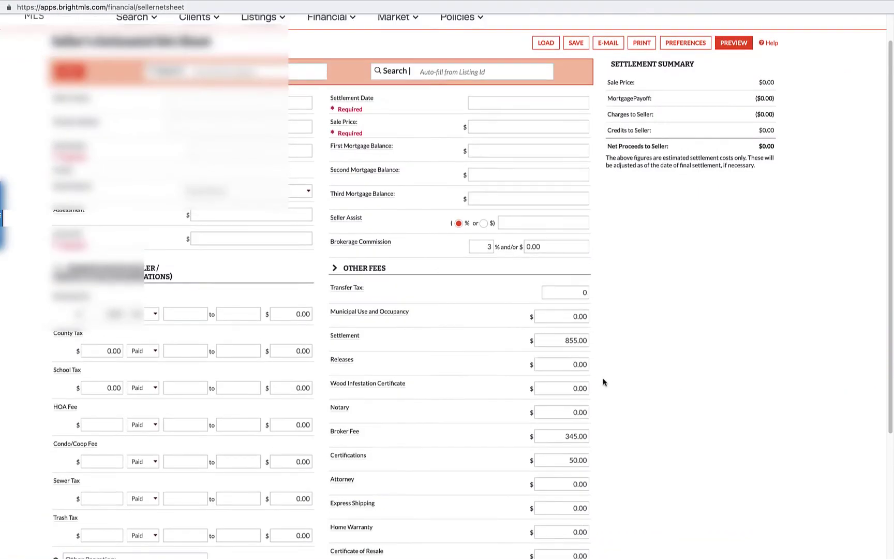
pyautogui.scroll(1, 638, 515)
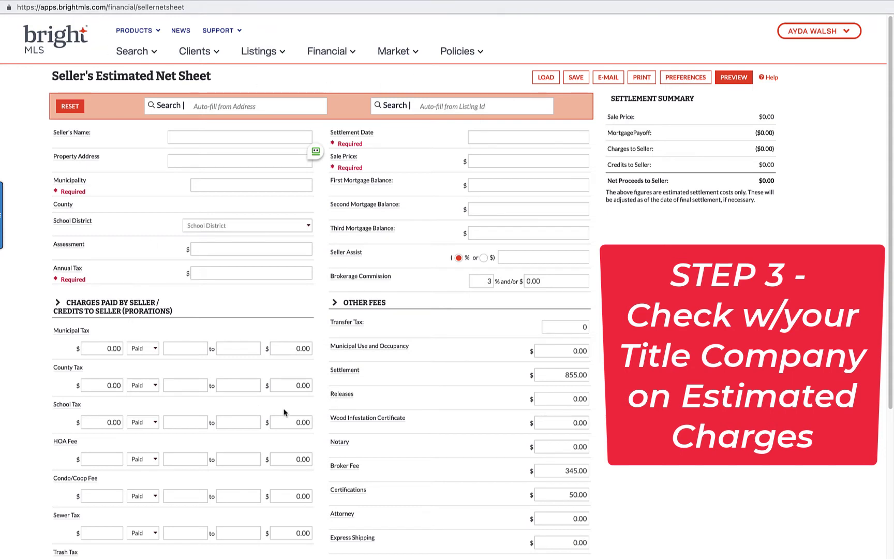
pyautogui.moveTo(41, 4)
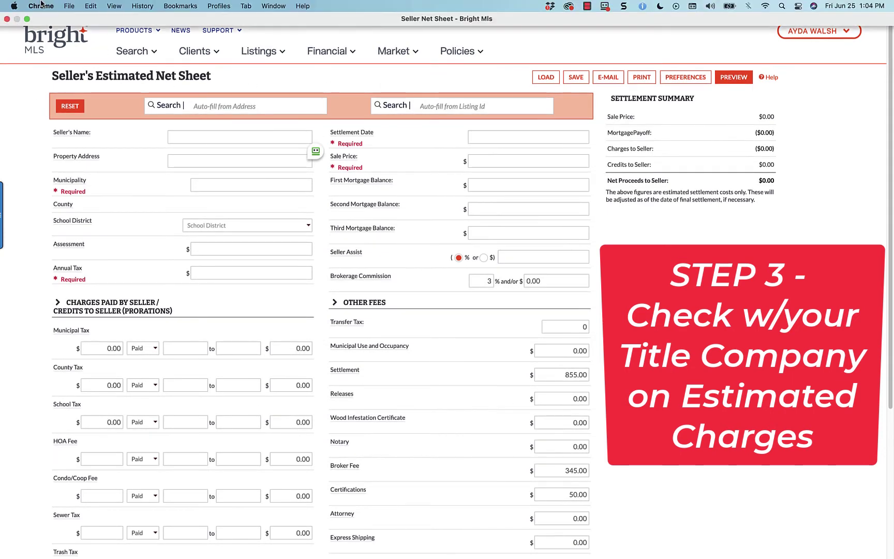
pyautogui.click(27, 19)
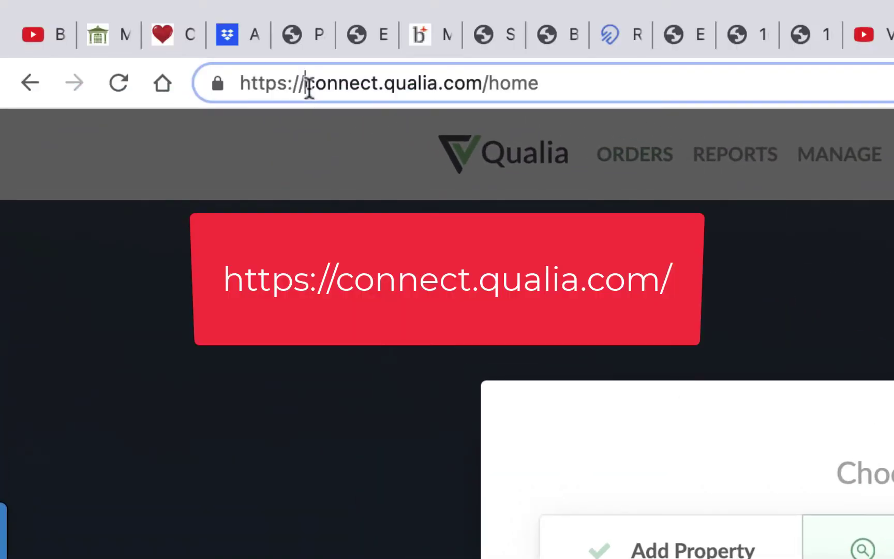
# Step: Get Cardinal Title Group's quote for the $490,000 sale, netting the seller $190,294.00
pyautogui.moveTo(309, 86); pyautogui.dragTo(546, 86)
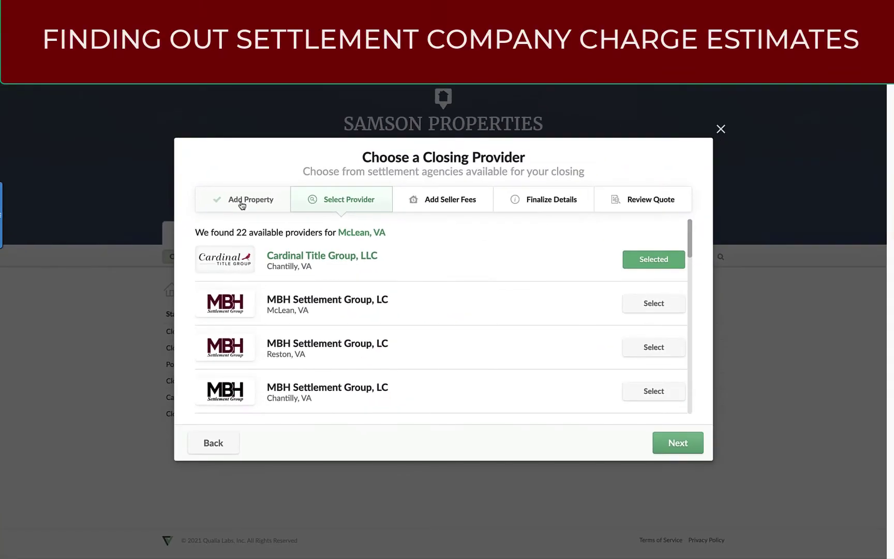
pyautogui.click(241, 205)
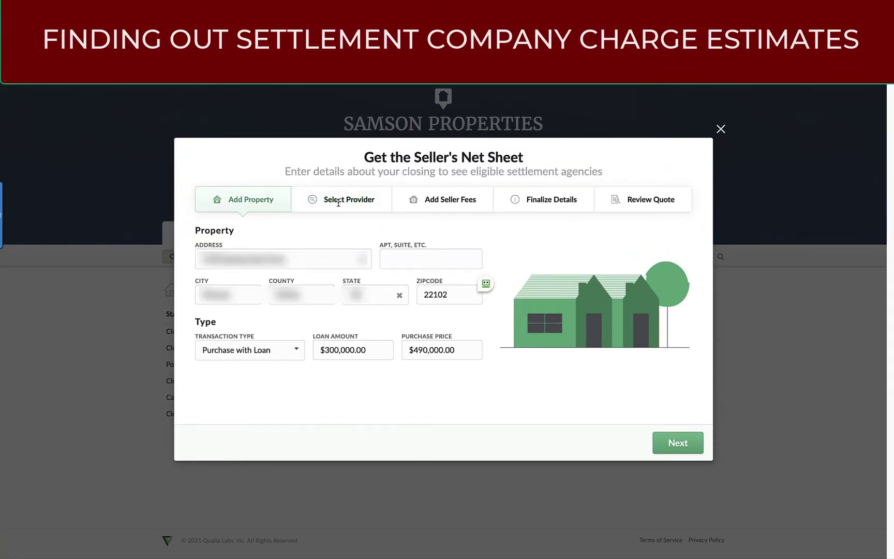
pyautogui.click(682, 444)
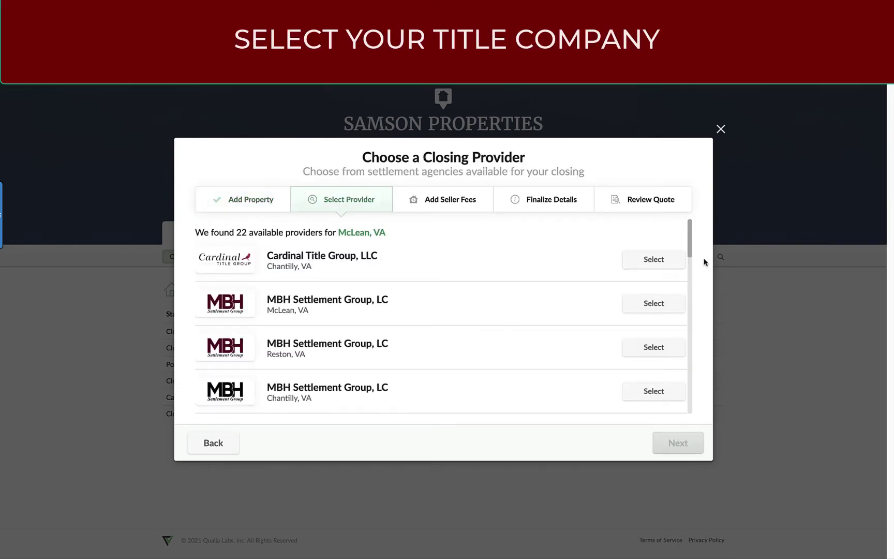
pyautogui.moveTo(692, 255); pyautogui.dragTo(695, 414)
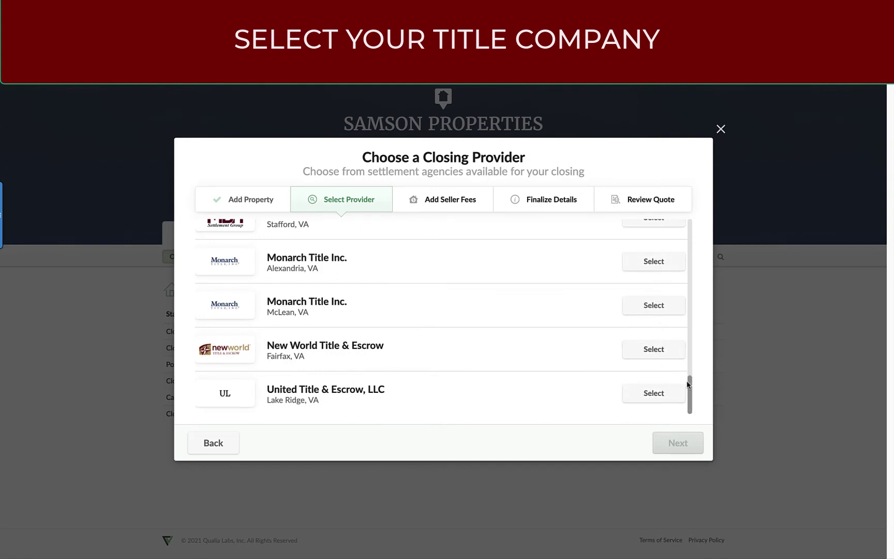
pyautogui.moveTo(690, 389); pyautogui.dragTo(697, 232)
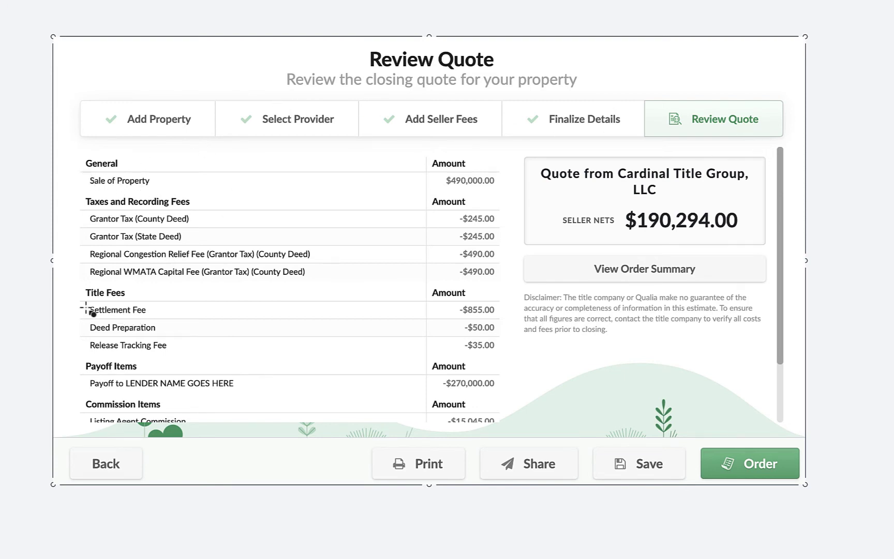
# Step: Highlight the Settlement Fee line in the Cardinal Title Group quote
pyautogui.moveTo(83, 292); pyautogui.dragTo(150, 291)
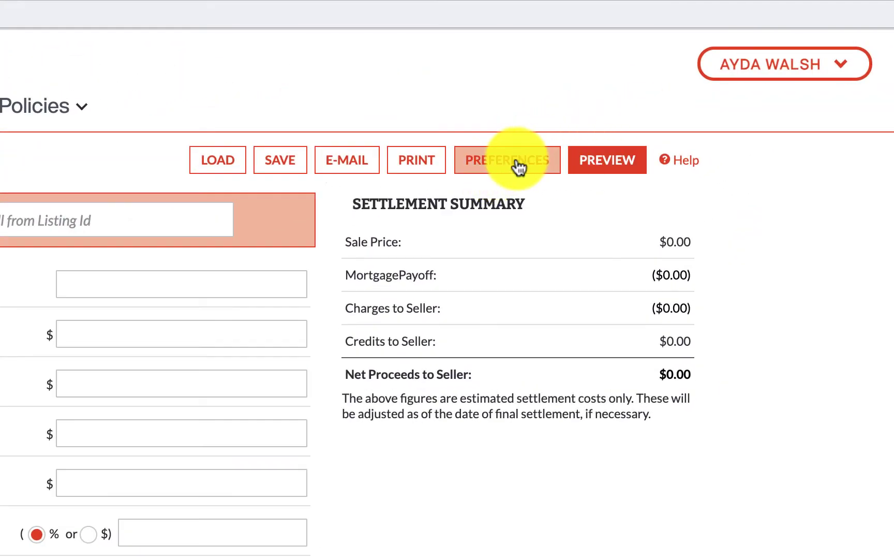
# Step: Open the net sheet preferences and check the 855.00 settlement and 345.00 broker fee defaults
pyautogui.click(516, 159)
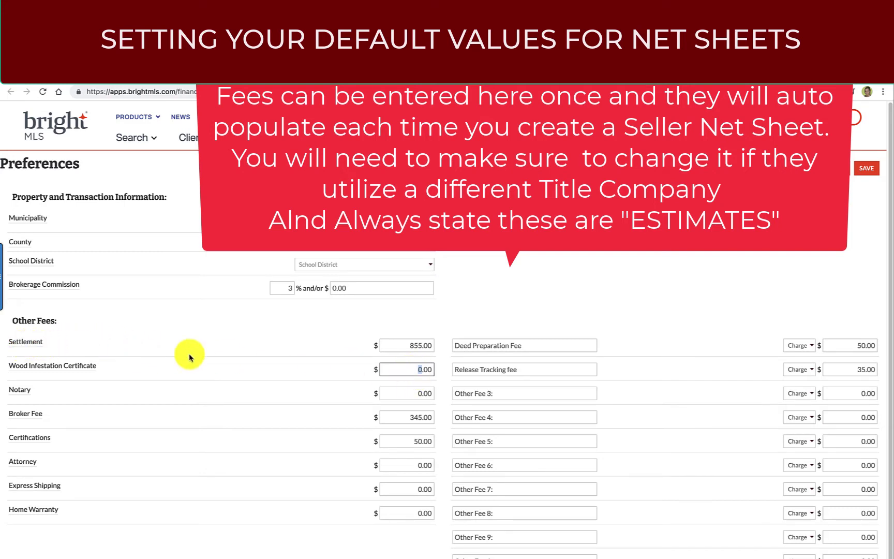
pyautogui.click(409, 346)
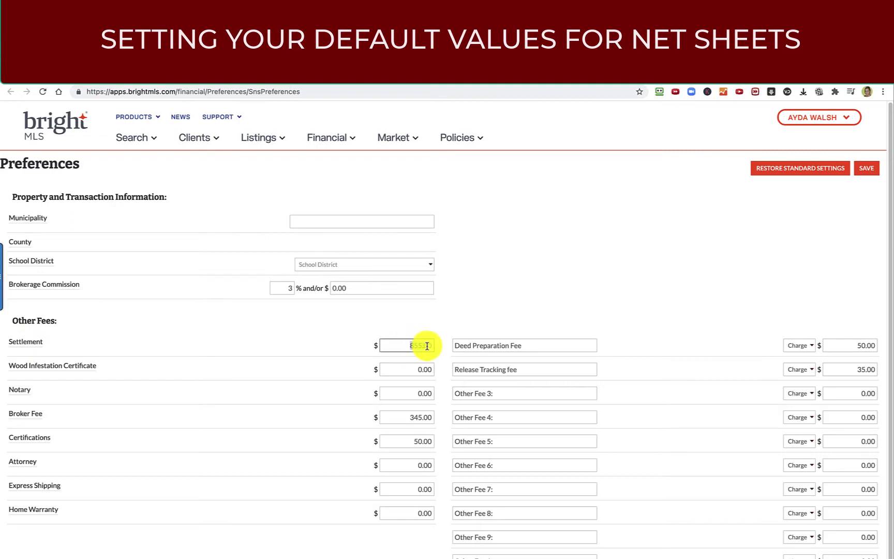
pyautogui.doubleClick(428, 345)
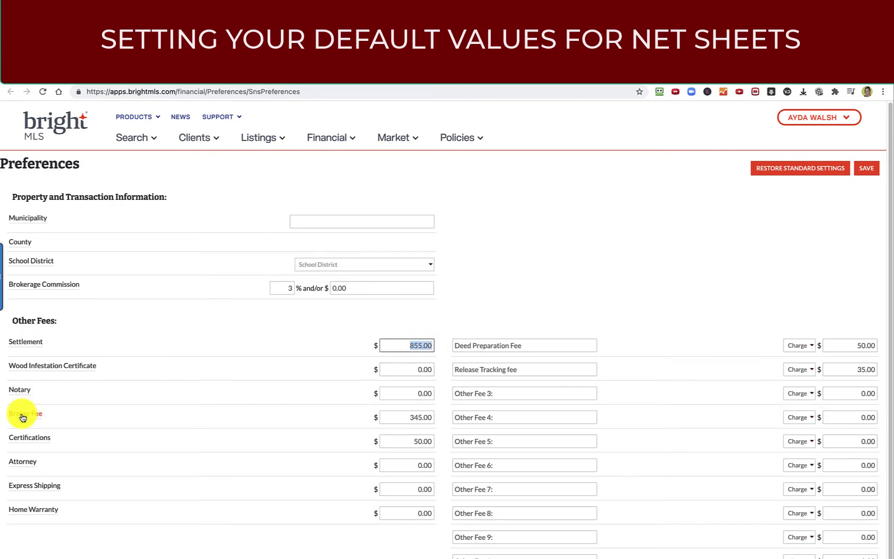
pyautogui.moveTo(405, 419); pyautogui.dragTo(433, 422)
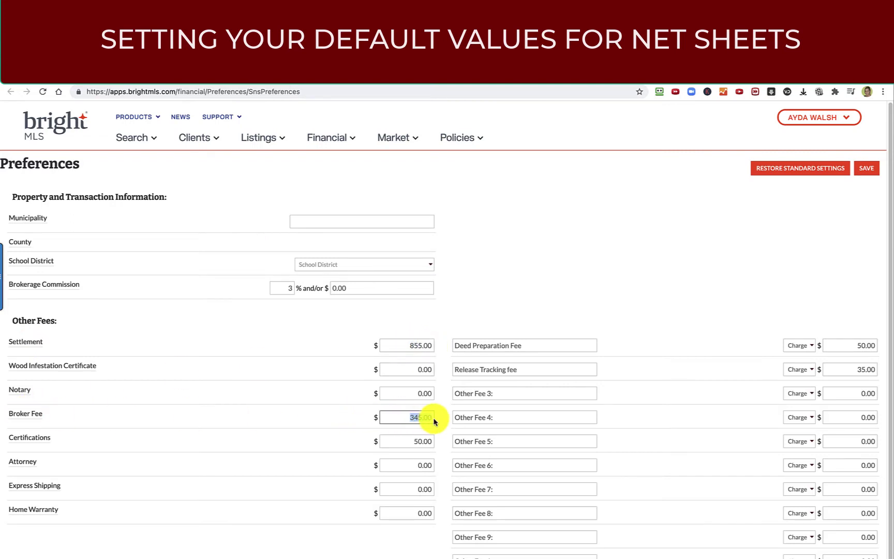
# Step: Change the default brokerage commission from 3 to 6 percent and save the preferences
pyautogui.moveTo(284, 286); pyautogui.dragTo(322, 288)
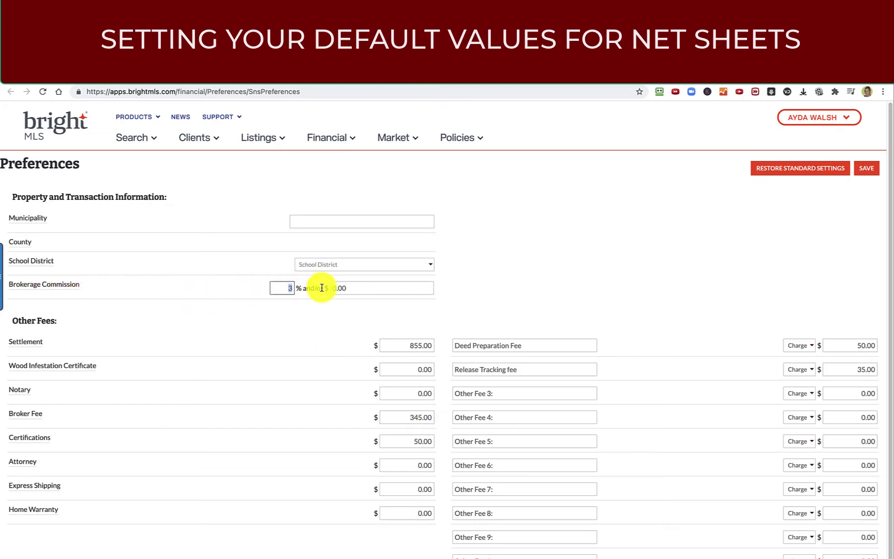
pyautogui.write('6')
pyautogui.click(358, 319)
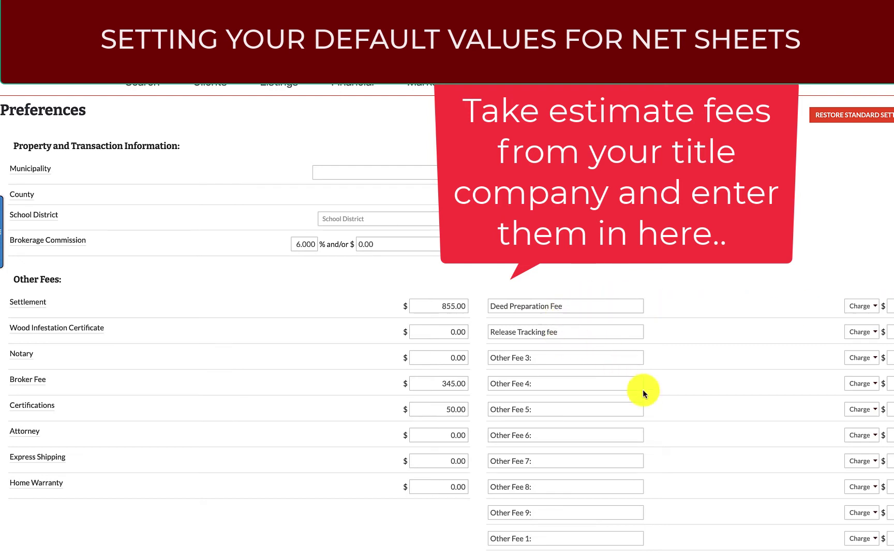
pyautogui.scroll(-2, 670, 426)
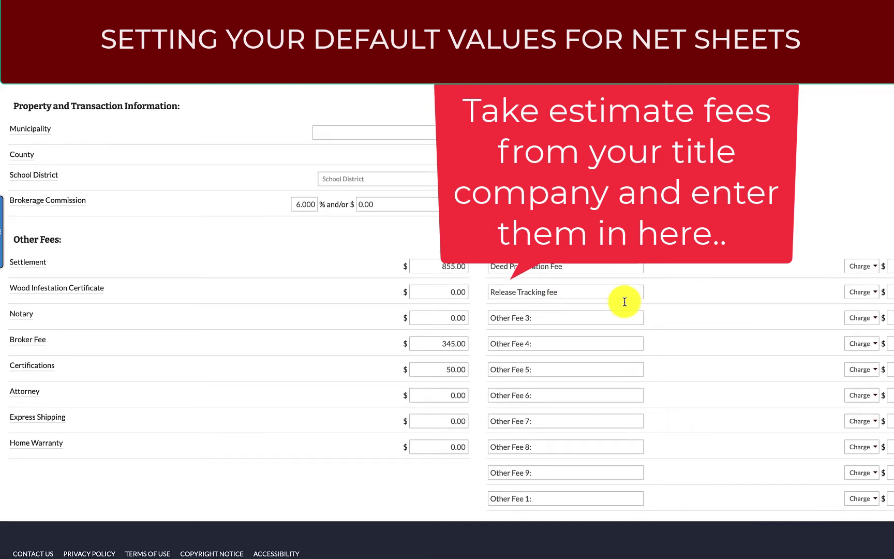
pyautogui.scroll(2, 447, 321)
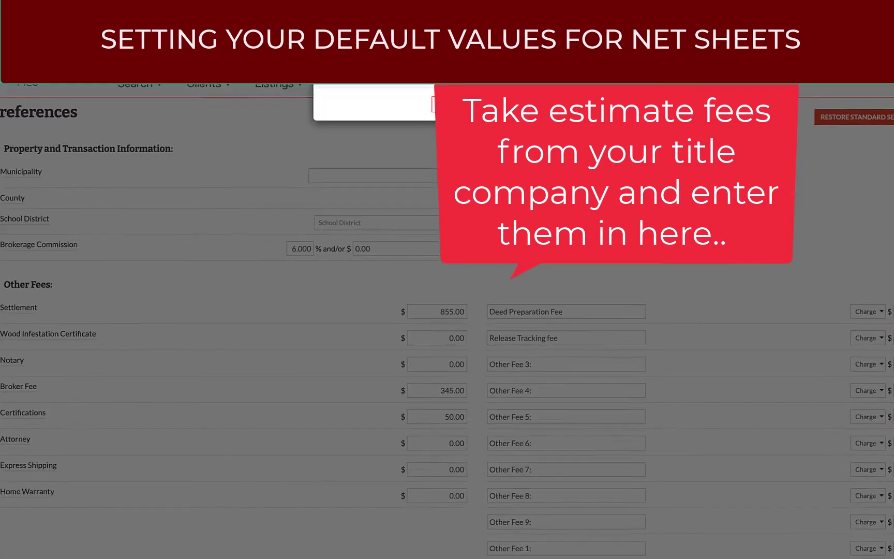
pyautogui.click(448, 196)
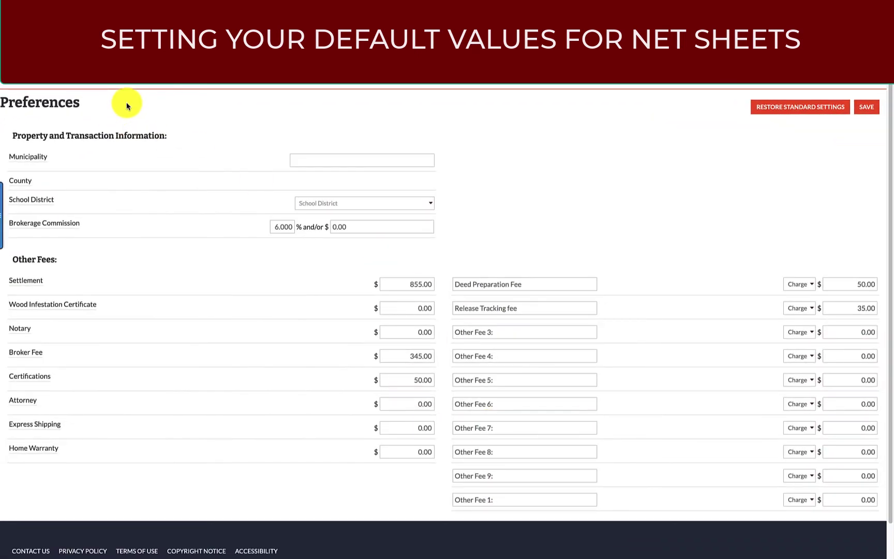
pyautogui.moveTo(403, 152)
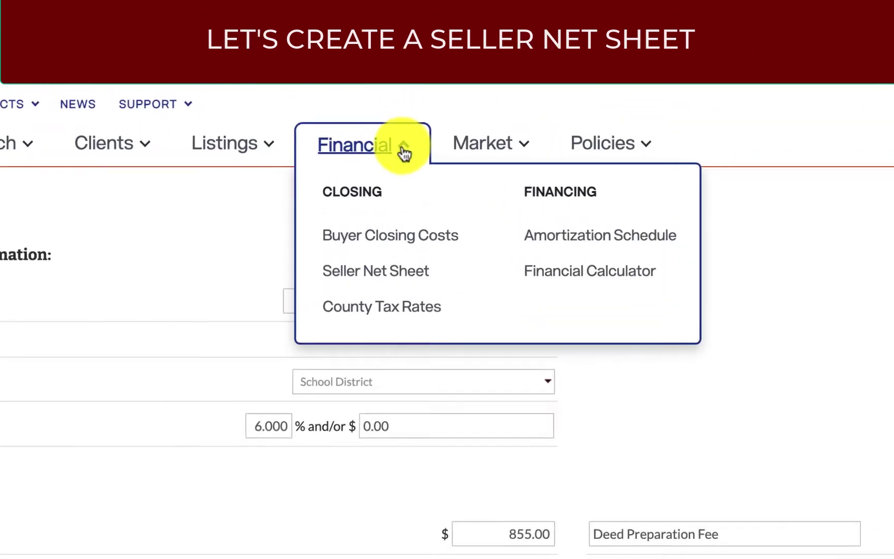
pyautogui.click(393, 300)
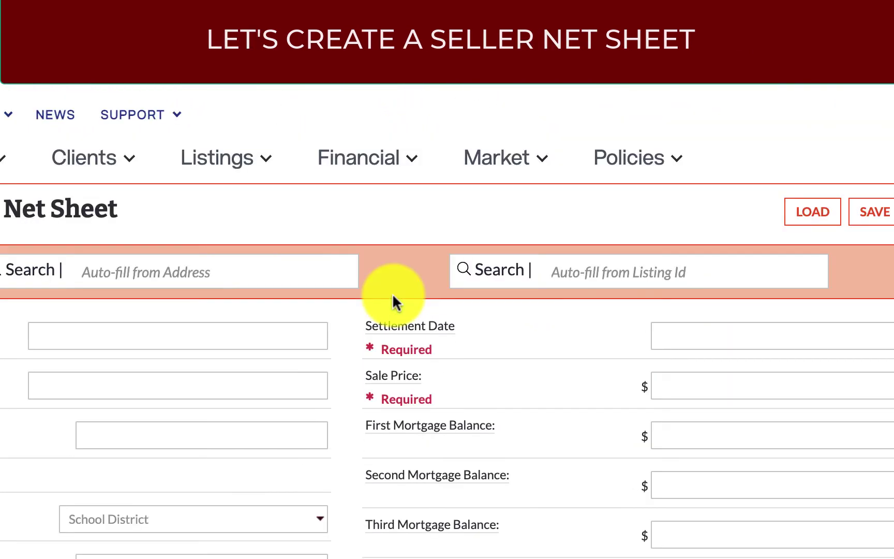
pyautogui.click(104, 278)
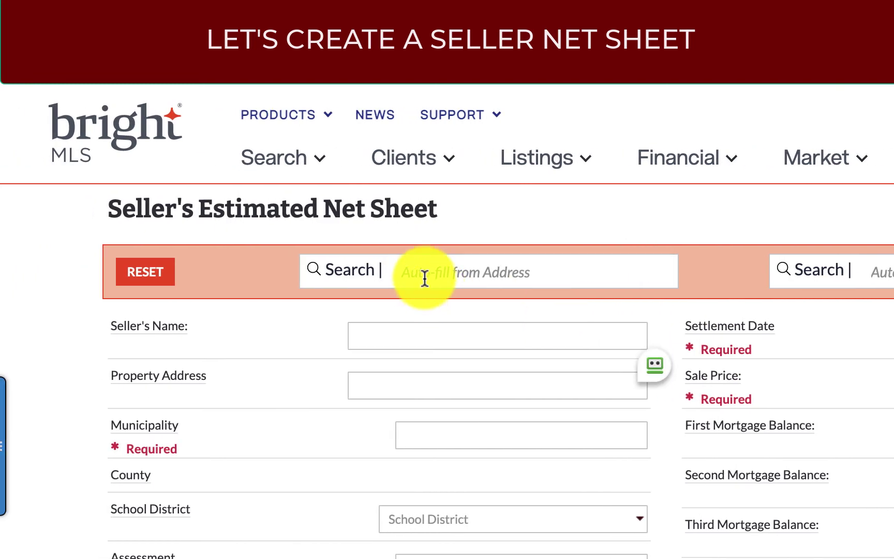
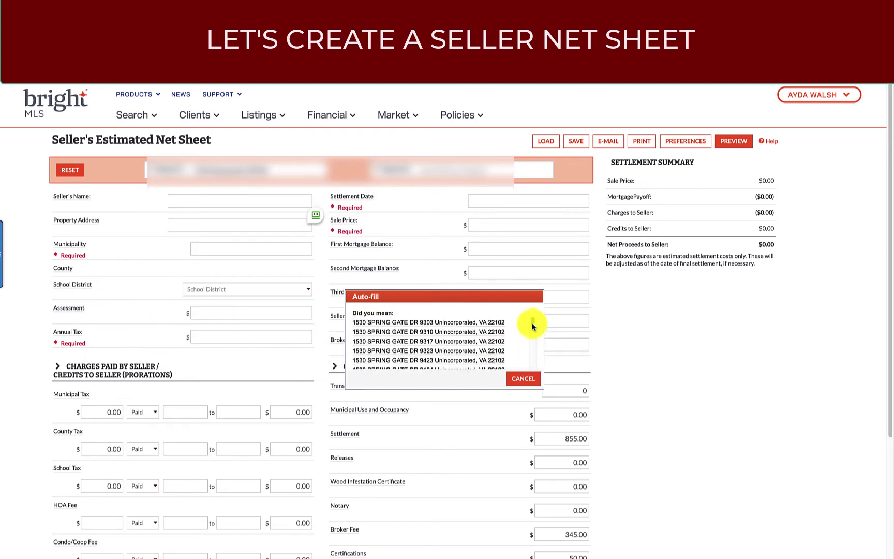
# Step: Pick the matching unit to auto-fill Fairfax County, 462,940.00 assessment and 5,664.00 annual tax
pyautogui.moveTo(533, 321); pyautogui.dragTo(532, 344)
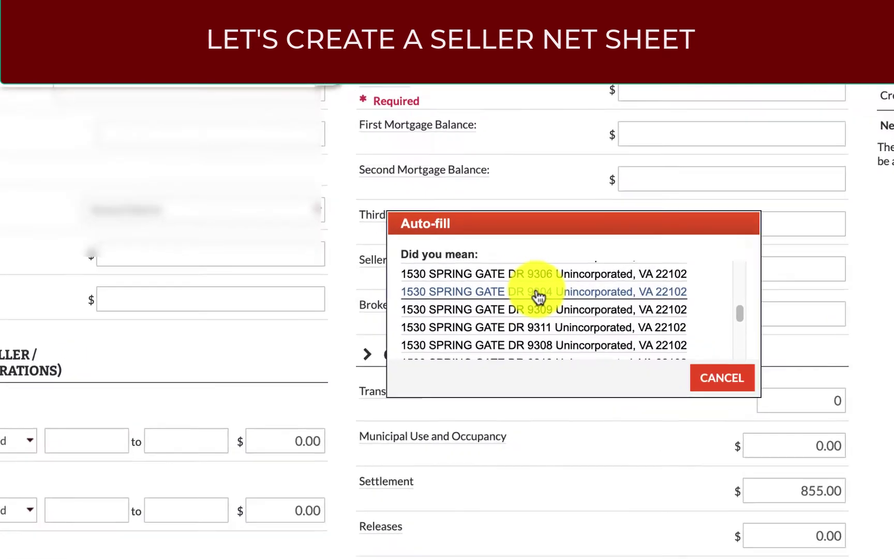
pyautogui.click(425, 333)
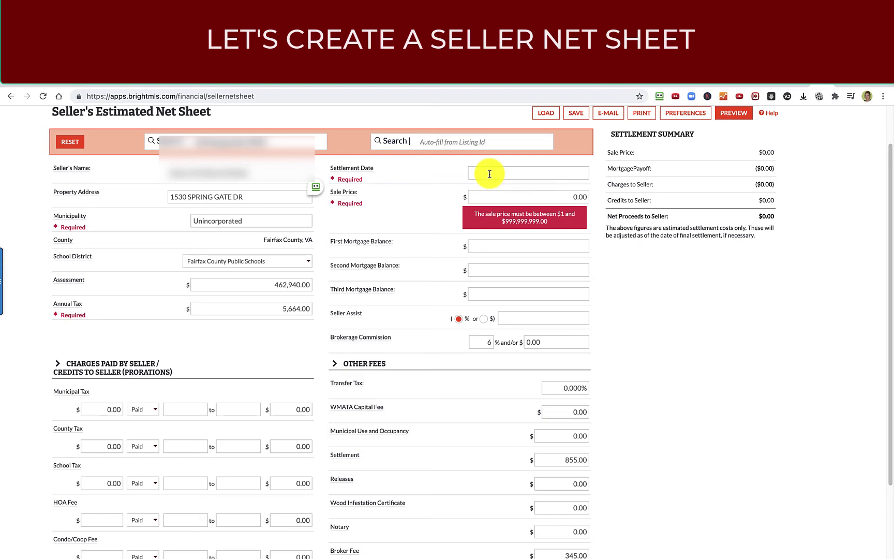
pyautogui.click(491, 174)
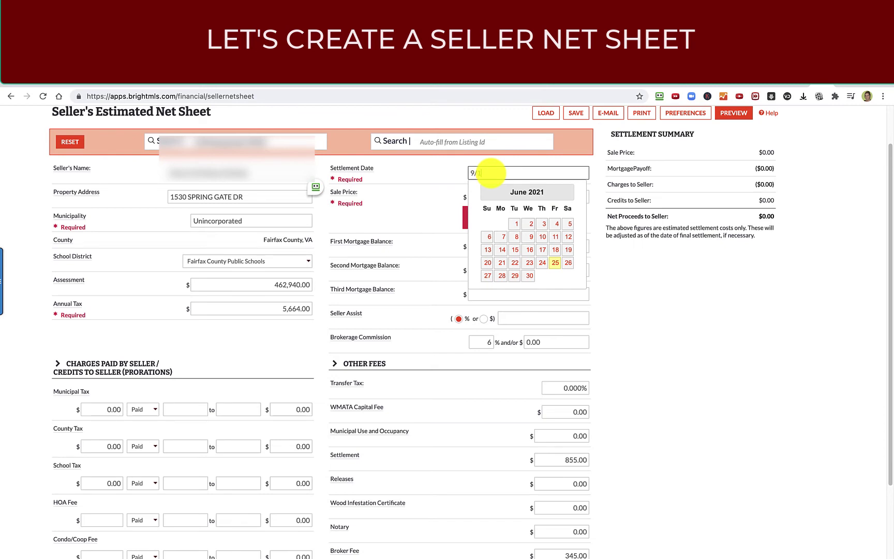
# Step: Enter settlement date 09/15/2021, sale price 500,000 and first mortgage balance 270,000
pyautogui.write('9/15/2021')
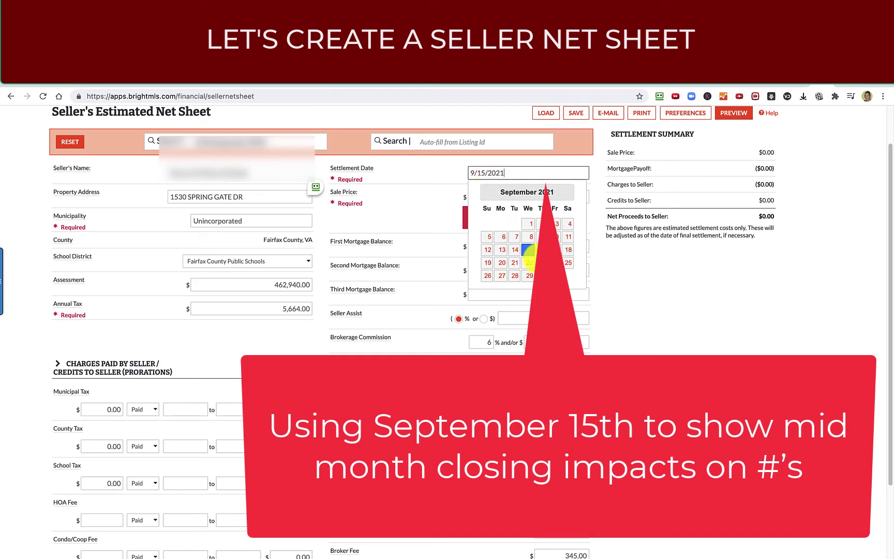
pyautogui.click(528, 250)
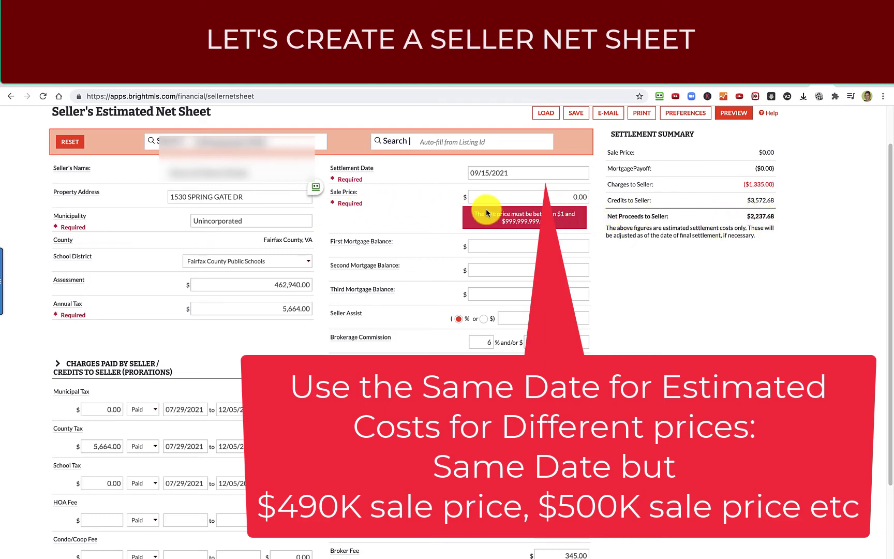
pyautogui.click(559, 198)
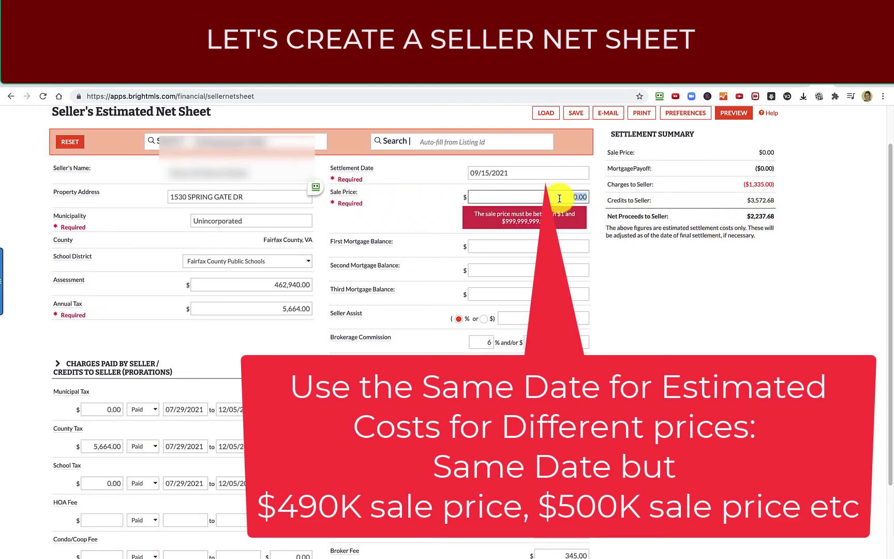
pyautogui.write('500,000')
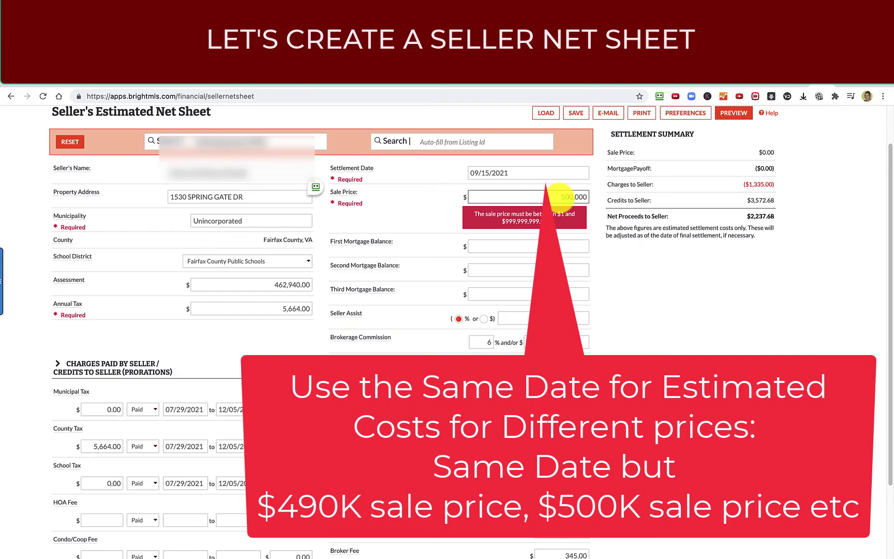
pyautogui.click(507, 247)
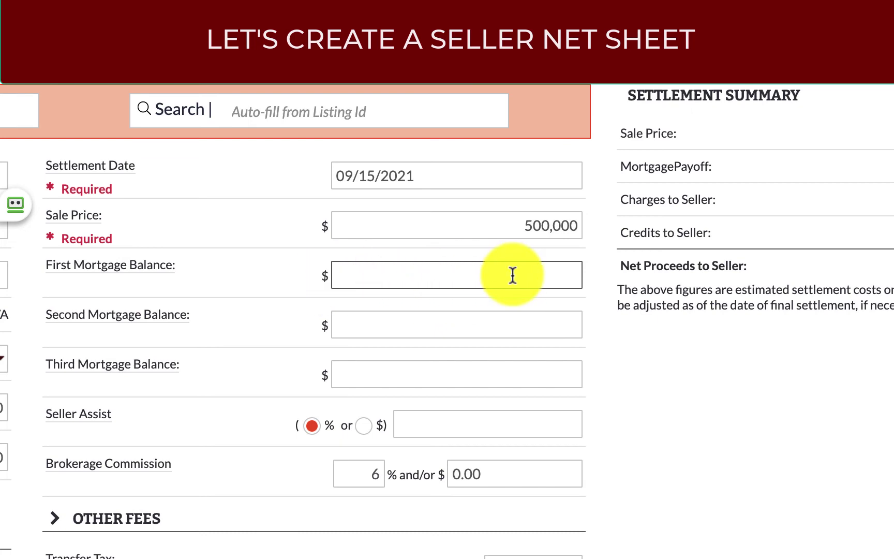
pyautogui.write('2700000')
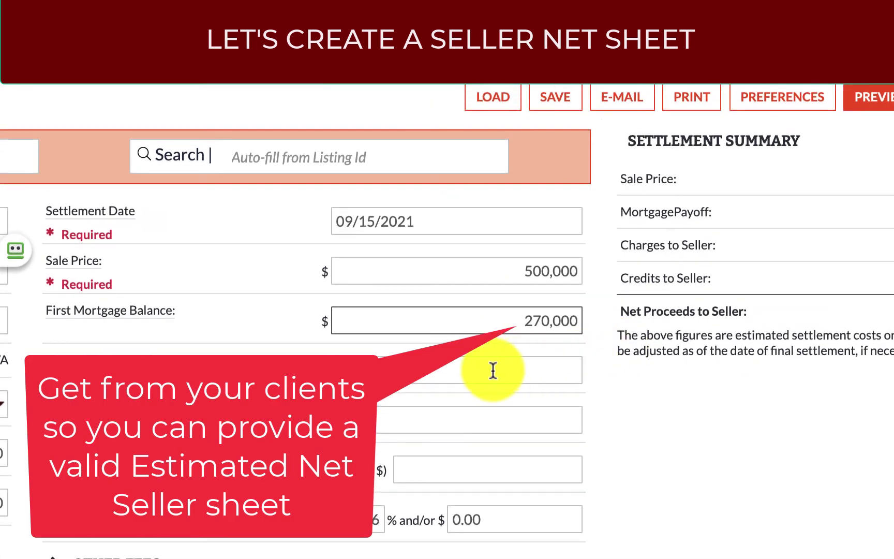
# Step: Lower the brokerage commission to 5.5% so net proceeds recalculate to $203,987.68
pyautogui.click(491, 325)
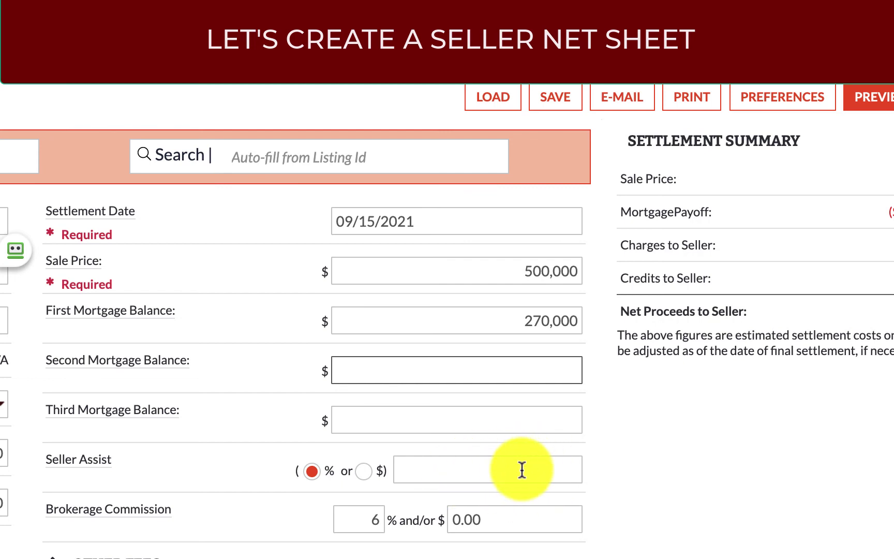
pyautogui.scroll(-5, 363, 520)
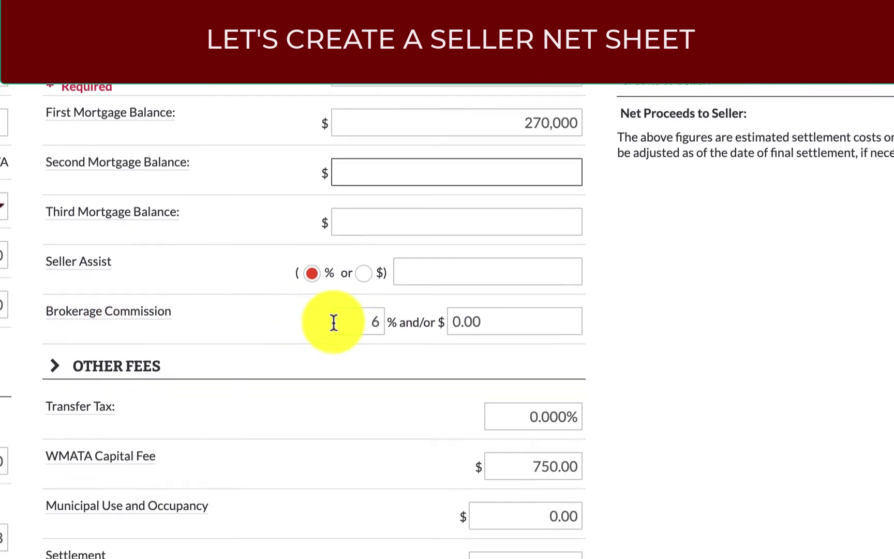
pyautogui.click(378, 318)
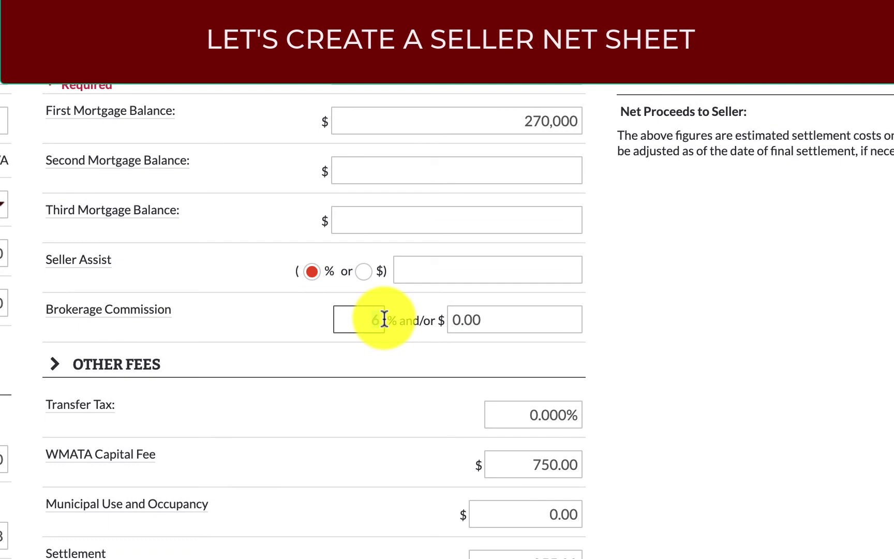
pyautogui.write('5.5')
pyautogui.click(299, 341)
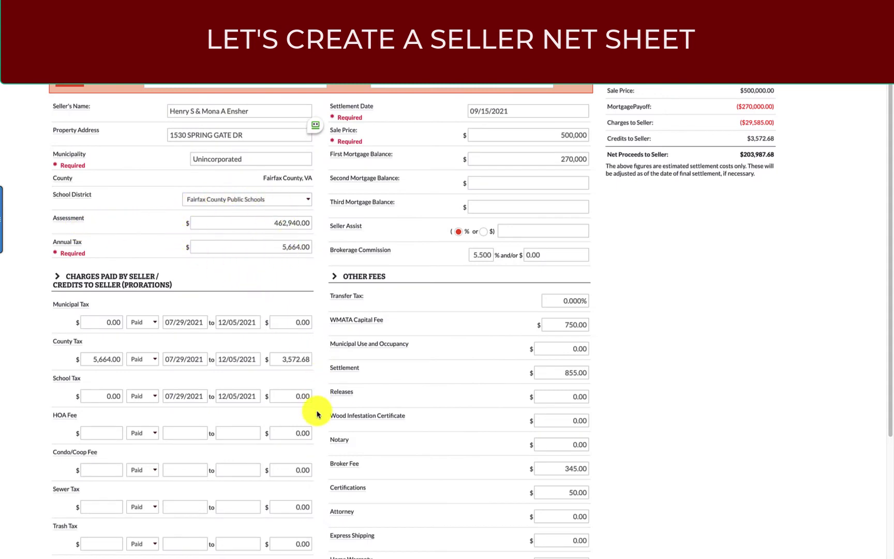
# Step: Scroll the net sheet to the seller prorations holding the Condo/Coop Fee
pyautogui.scroll(-3, 317, 414)
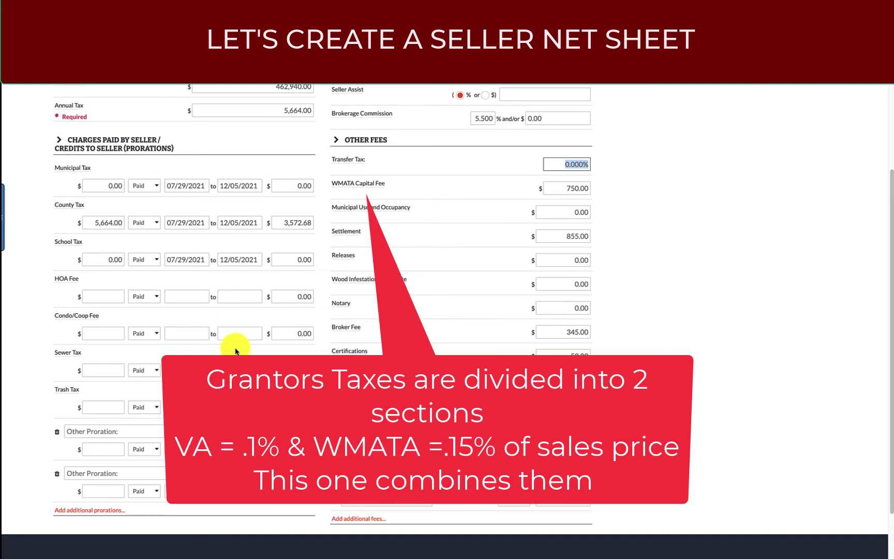
pyautogui.scroll(1, 237, 356)
pyautogui.scroll(3, 237, 353)
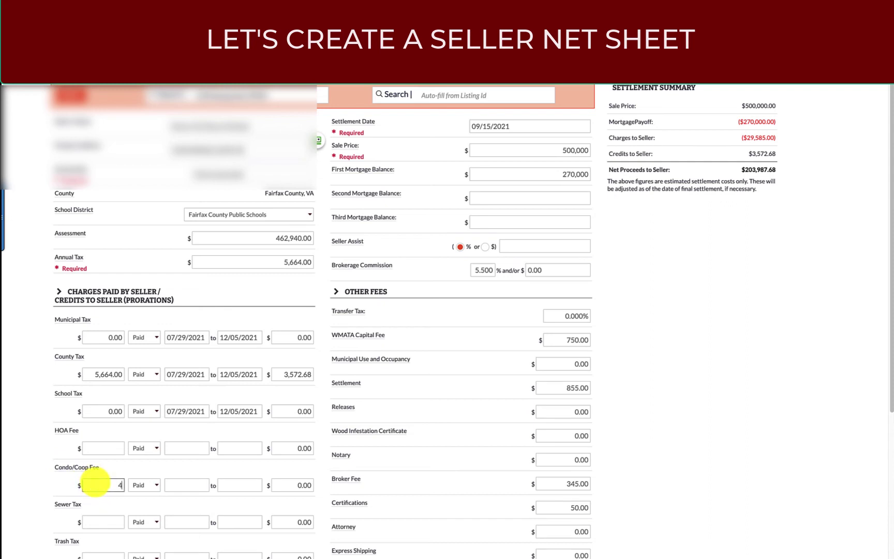
# Step: Set the Condo/Coop Fee period from 9/1/2021 to 9/30/2021 and review the 261.33 prorated amount
pyautogui.click(191, 485)
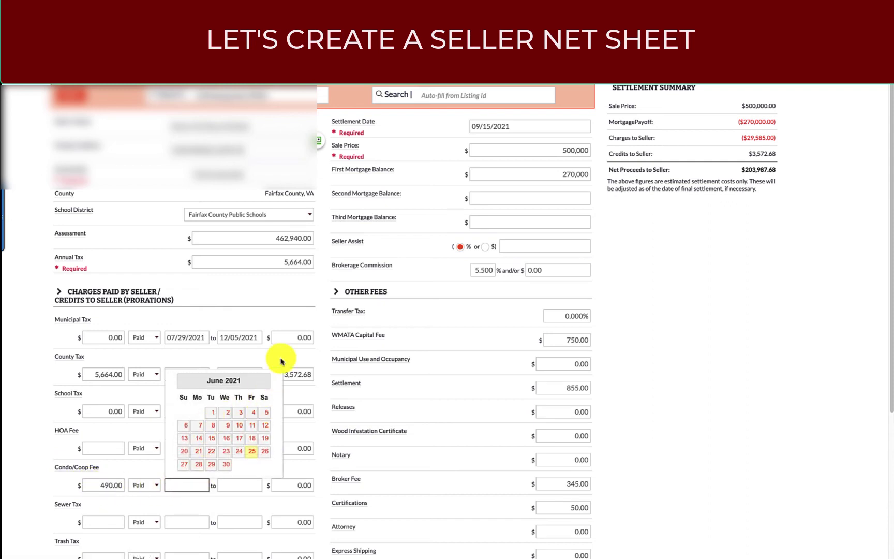
pyautogui.write('9/1/2021')
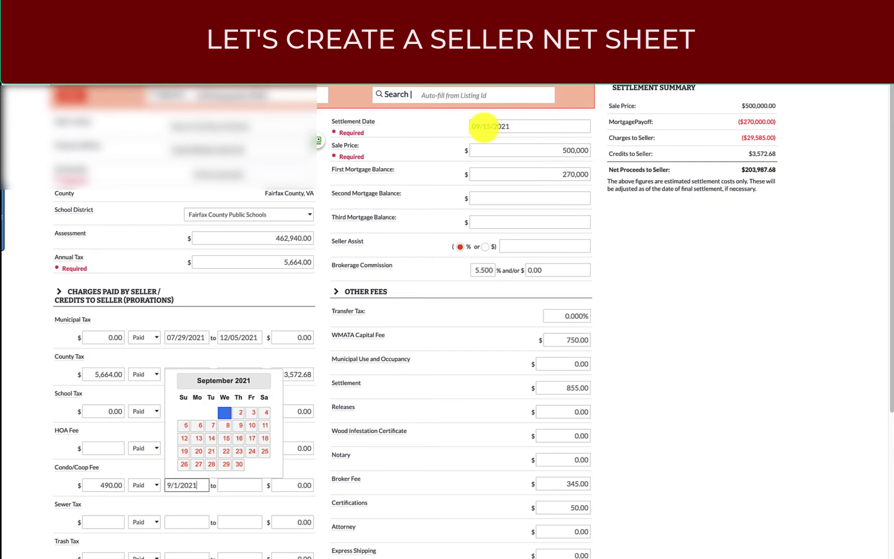
pyautogui.click(231, 483)
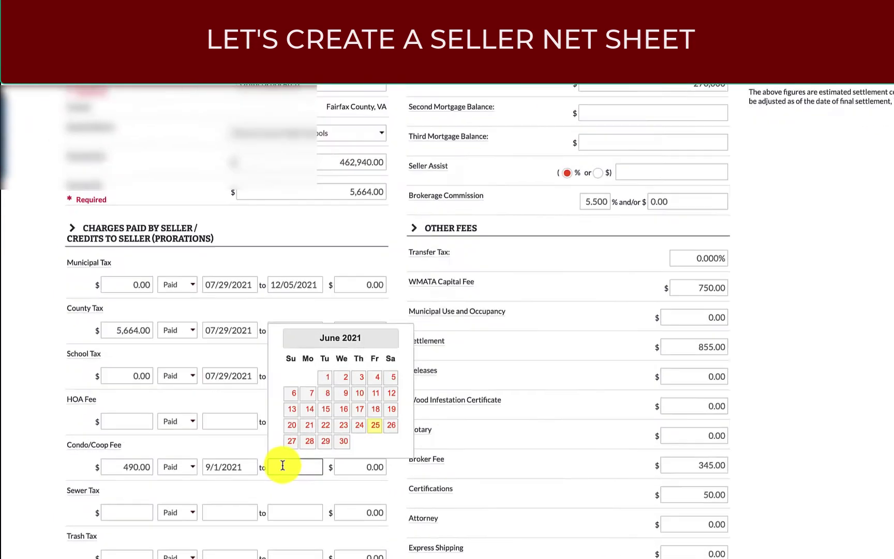
pyautogui.write('9/30/2021')
pyautogui.click(121, 466)
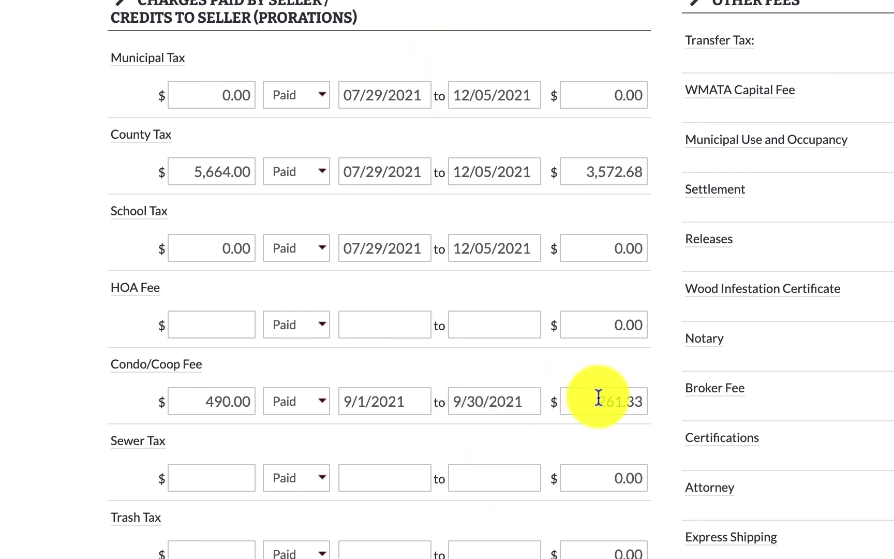
pyautogui.moveTo(593, 406); pyautogui.dragTo(643, 405)
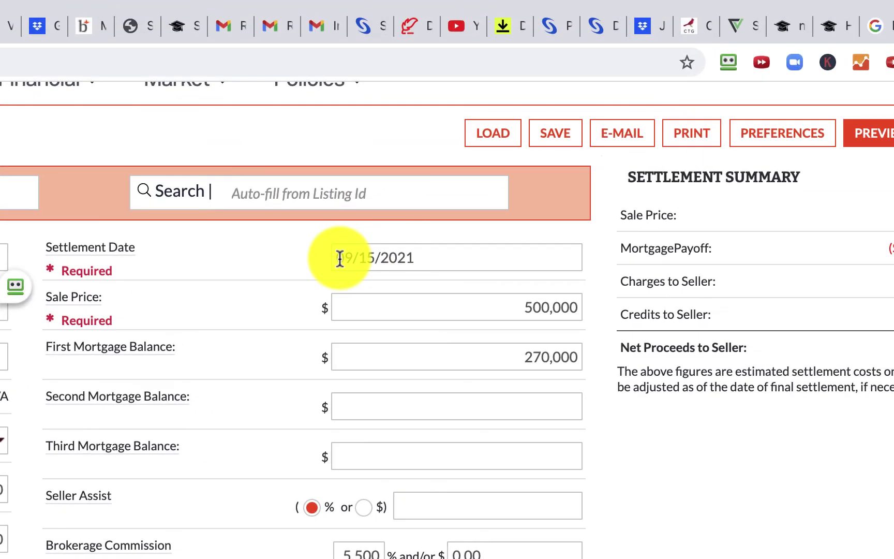
pyautogui.click(342, 258)
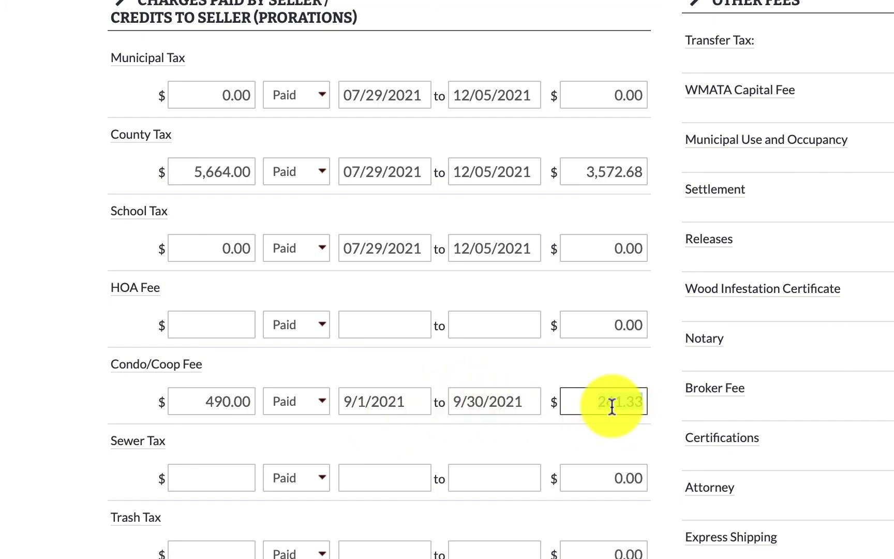
pyautogui.scroll(-3, 610, 401)
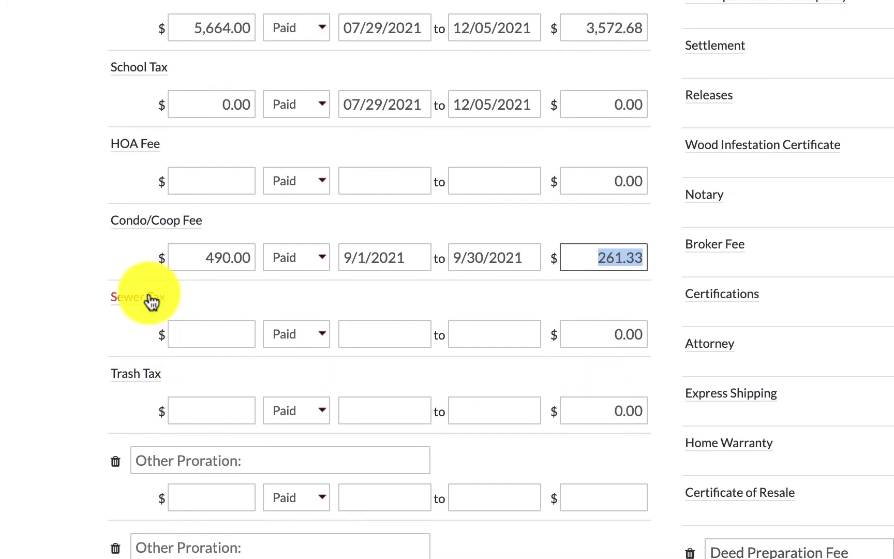
pyautogui.scroll(-4, 98, 444)
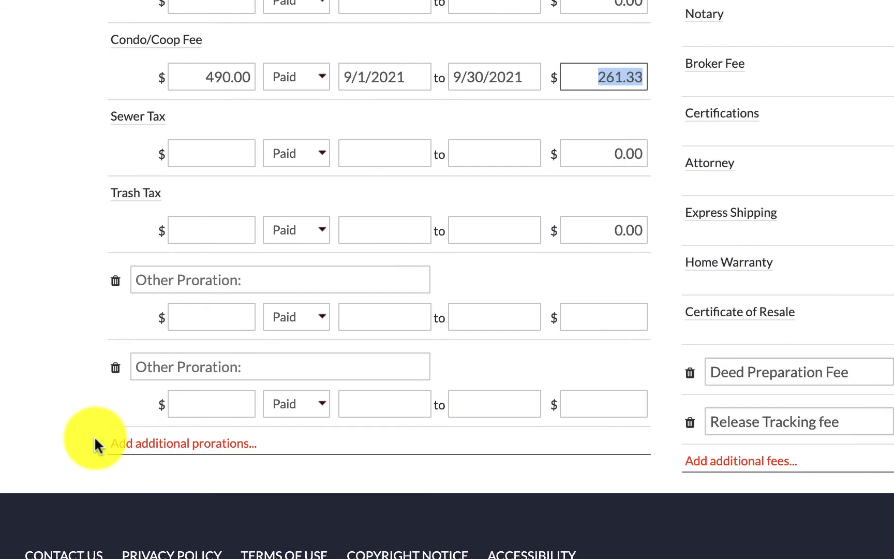
pyautogui.scroll(-2, 94, 435)
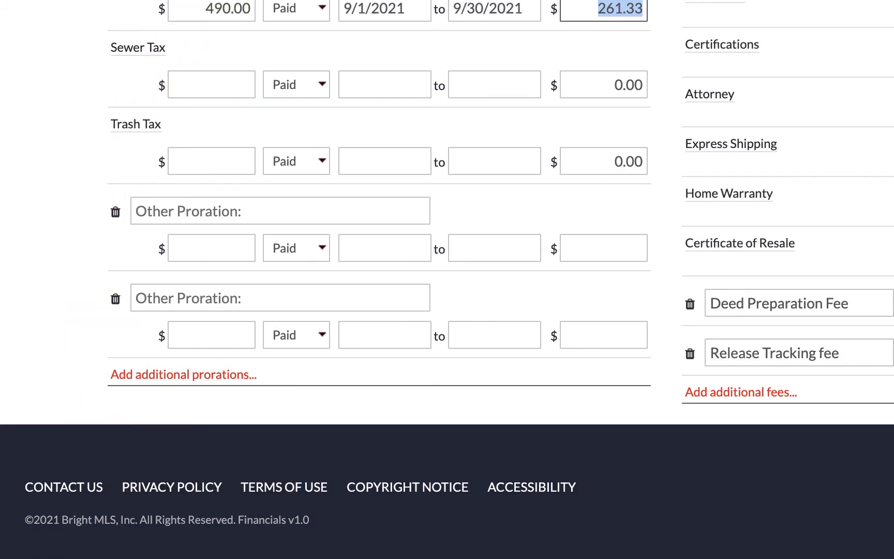
pyautogui.scroll(5, 317, 282)
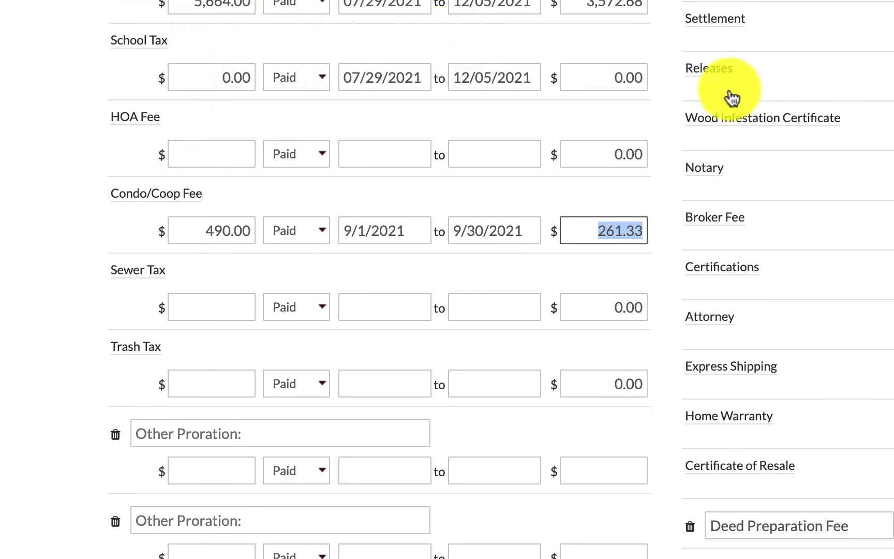
pyautogui.scroll(-5, 447, 280)
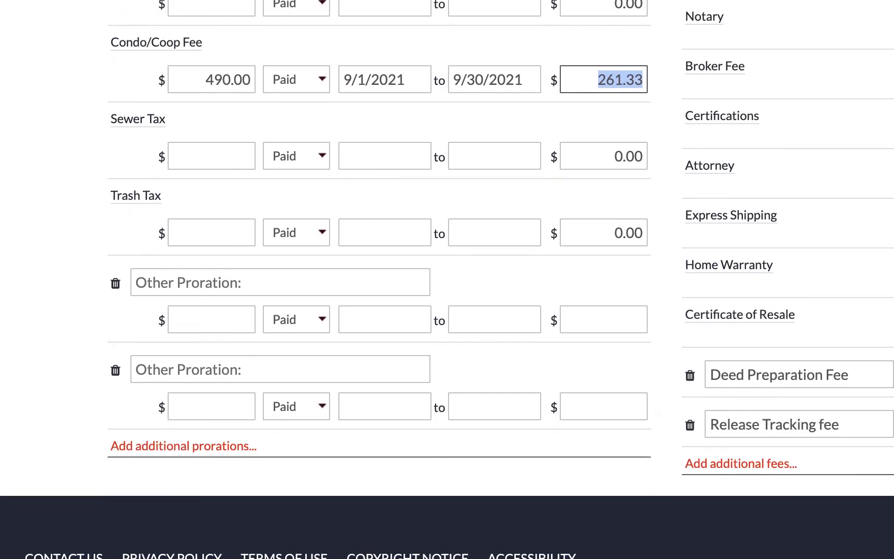
pyautogui.scroll(10, 447, 279)
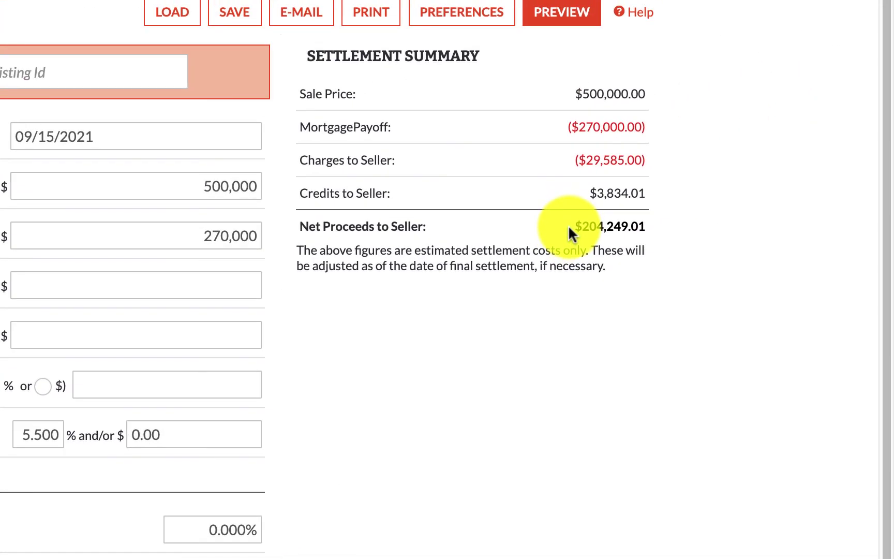
pyautogui.moveTo(573, 223); pyautogui.dragTo(654, 220)
pyautogui.click(629, 233)
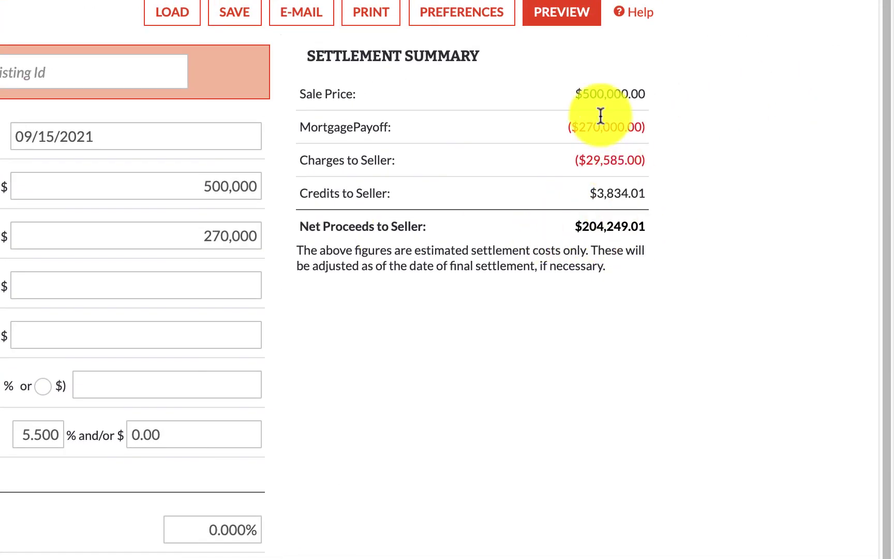
pyautogui.moveTo(575, 95); pyautogui.dragTo(641, 94)
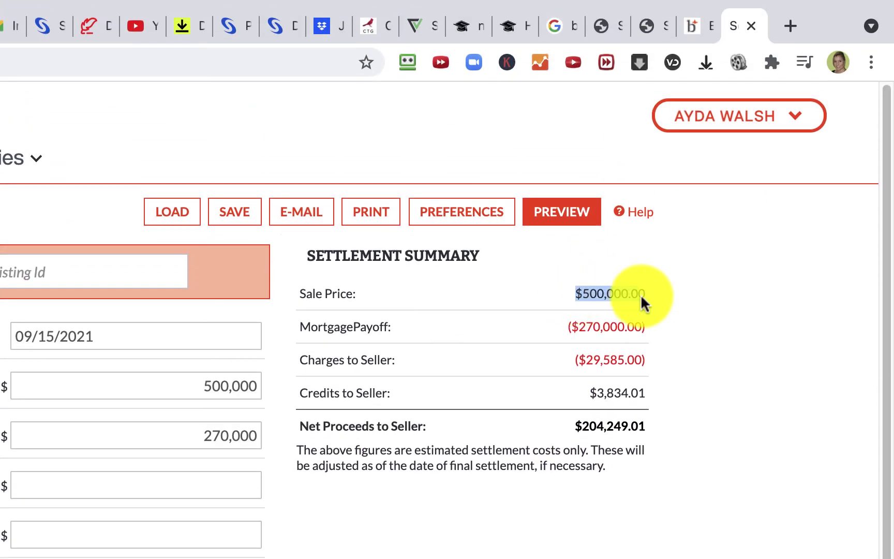
pyautogui.moveTo(569, 326); pyautogui.dragTo(653, 330)
pyautogui.moveTo(575, 359); pyautogui.dragTo(647, 360)
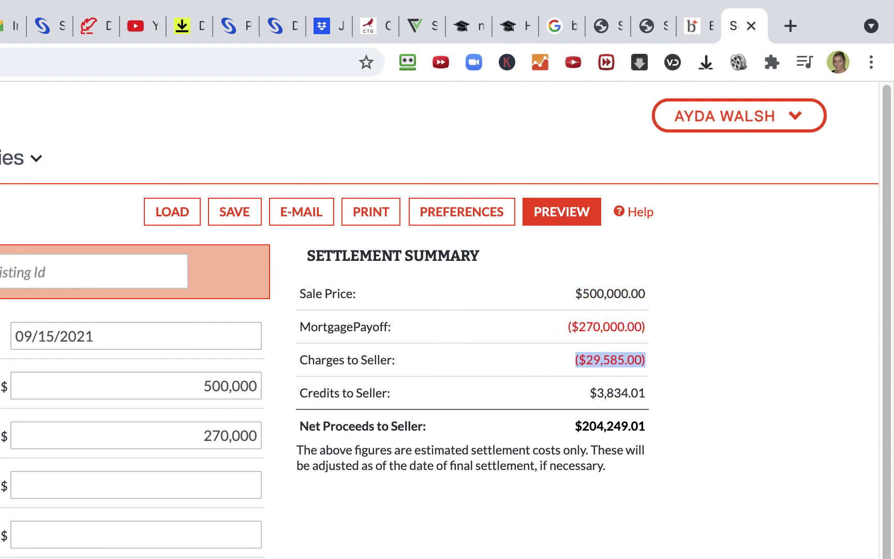
pyautogui.click(588, 392)
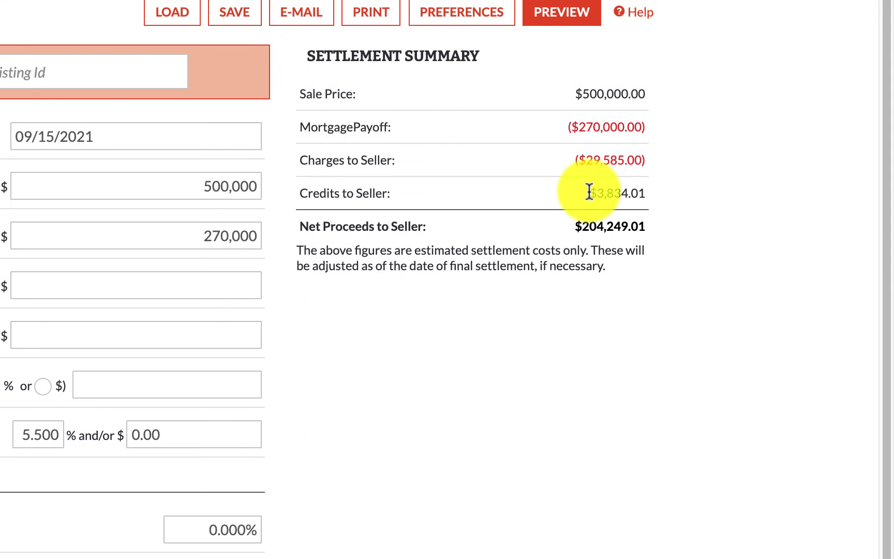
pyautogui.moveTo(589, 192); pyautogui.dragTo(648, 203)
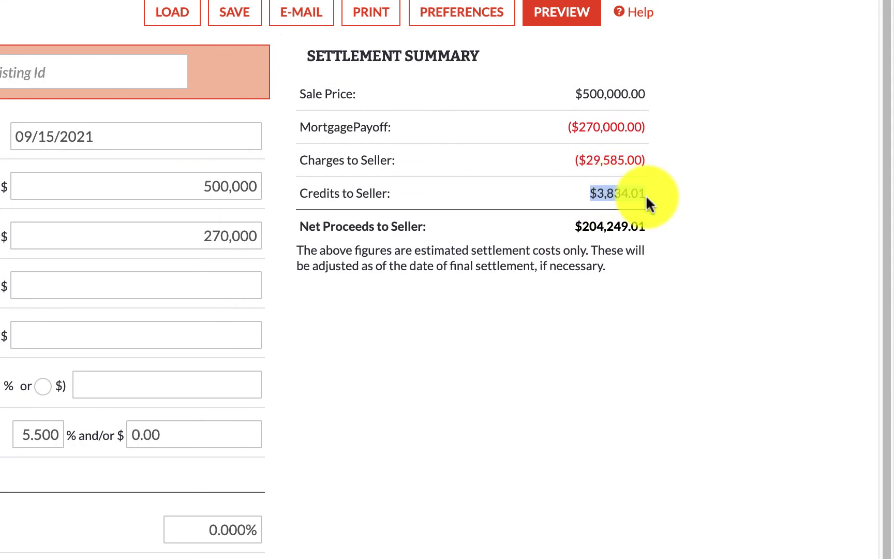